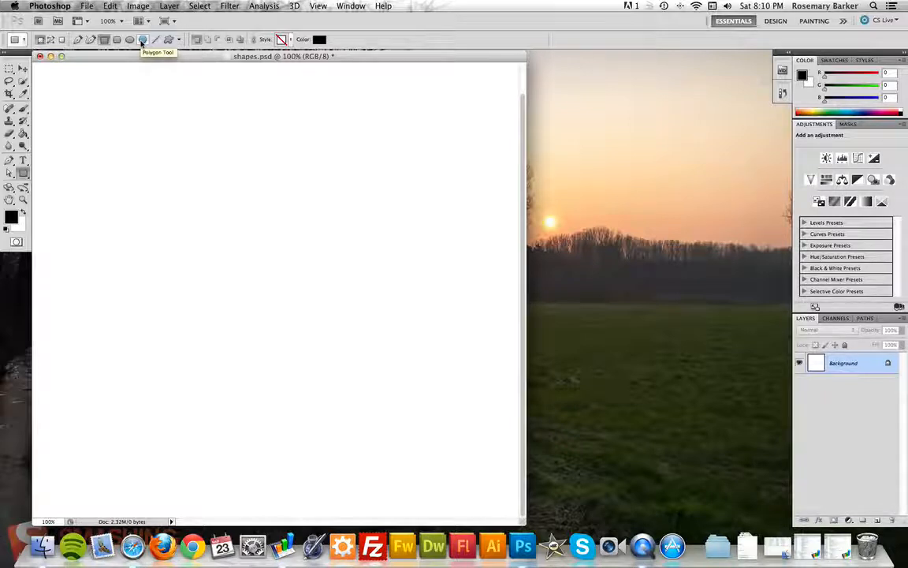
# Draw a black rectangle near the canvas's upper-left corner and a square beside it on the same shape layer.
pyautogui.click(142, 40)
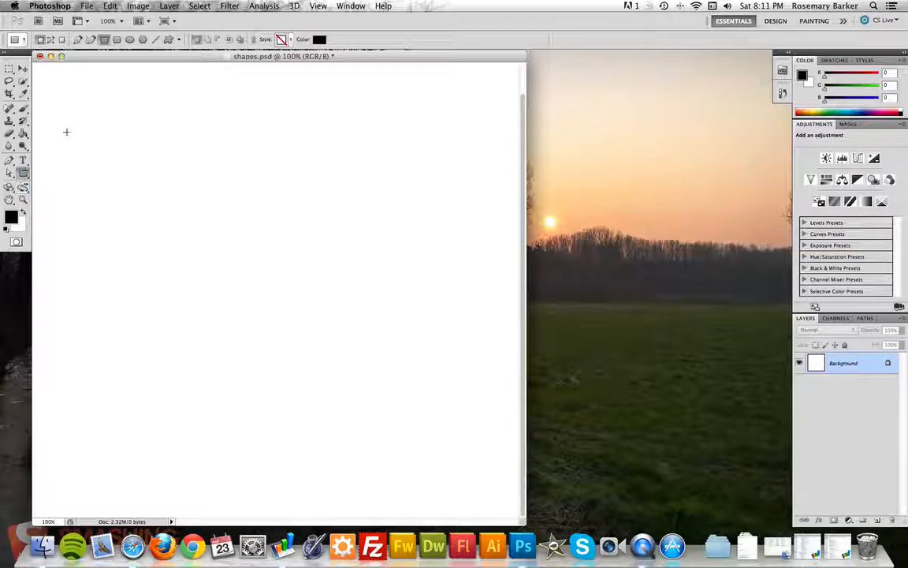
pyautogui.moveTo(78, 97); pyautogui.dragTo(179, 155)
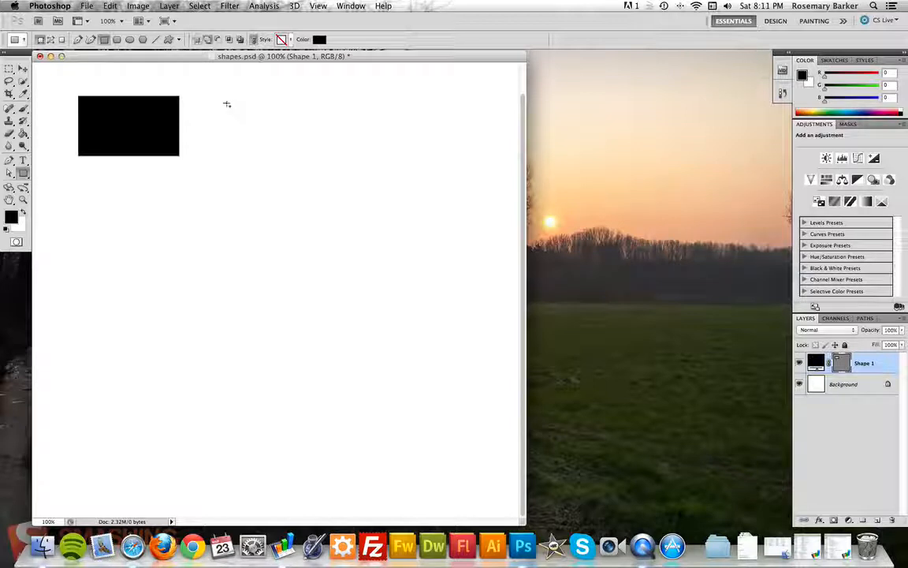
pyautogui.moveTo(226, 103); pyautogui.dragTo(321, 175)
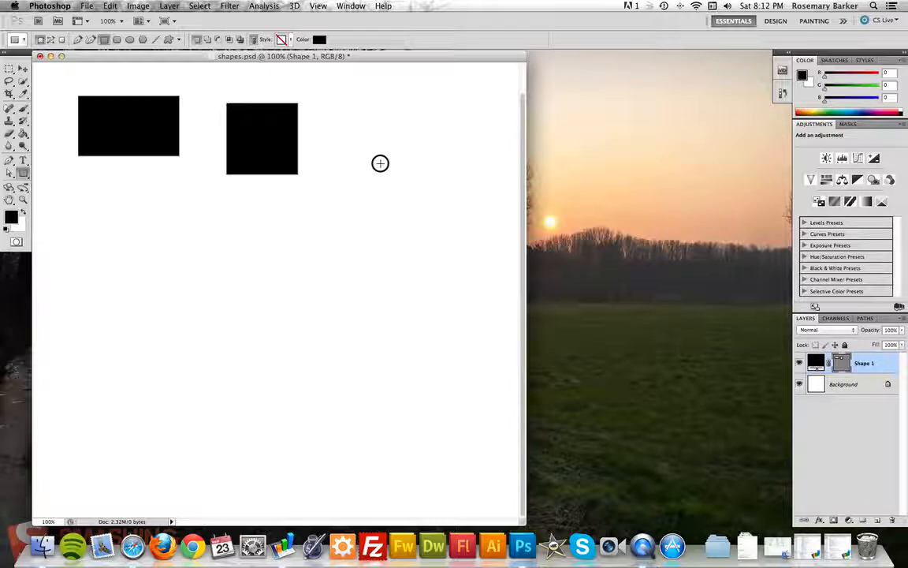
# Draw a larger square from its centre on a new shape layer and add an overlapping rectangle at its lower-right corner.
pyautogui.moveTo(380, 163); pyautogui.dragTo(430, 212)
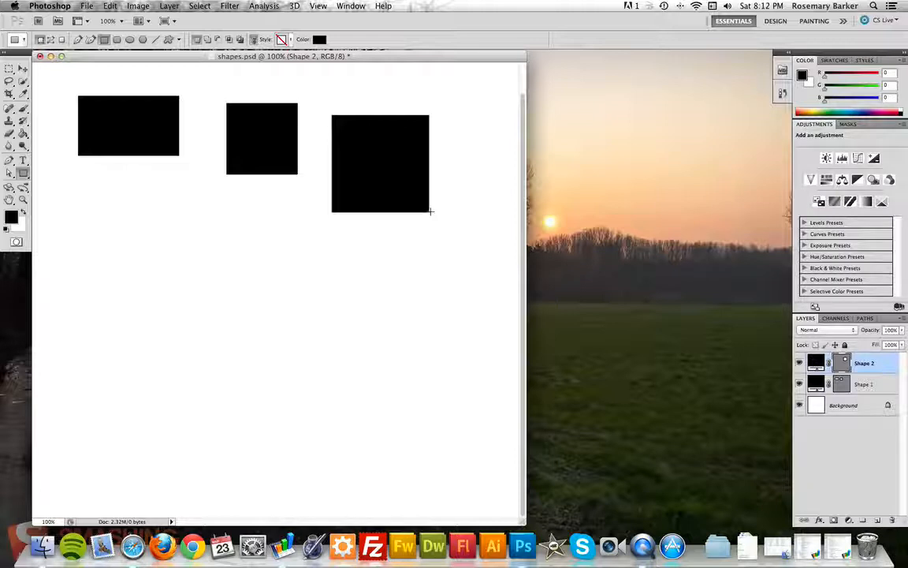
pyautogui.click(208, 40)
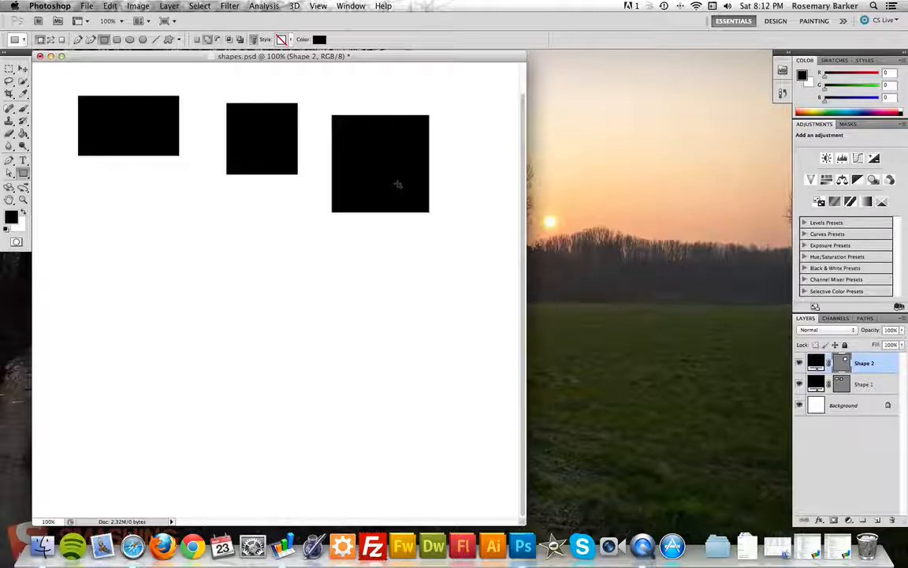
pyautogui.moveTo(397, 186); pyautogui.dragTo(476, 251)
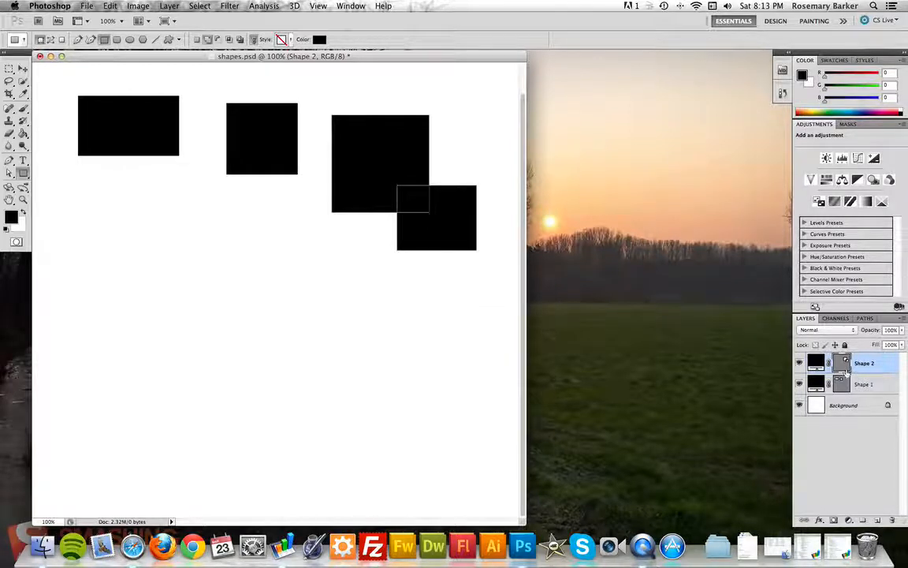
# Move the combined square-and-rectangle shape on the Shape 2 layer slightly downward as one object.
pyautogui.click(843, 363)
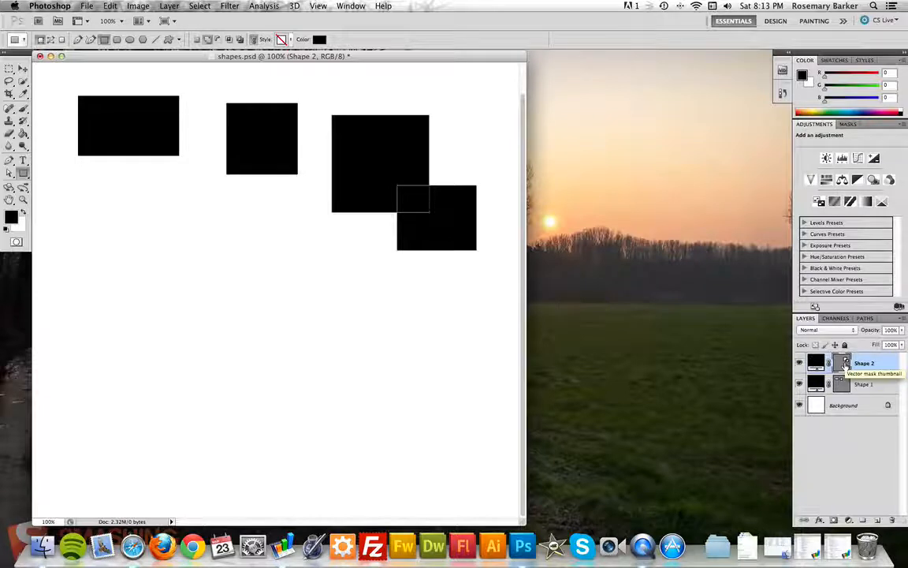
pyautogui.press('v')
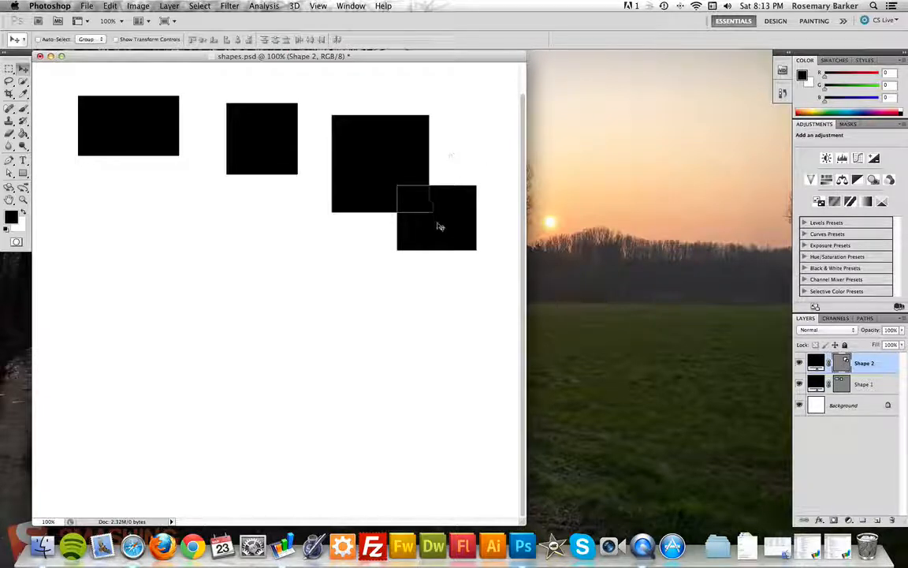
pyautogui.moveTo(437, 224); pyautogui.dragTo(336, 314)
pyautogui.moveTo(401, 269); pyautogui.dragTo(458, 249)
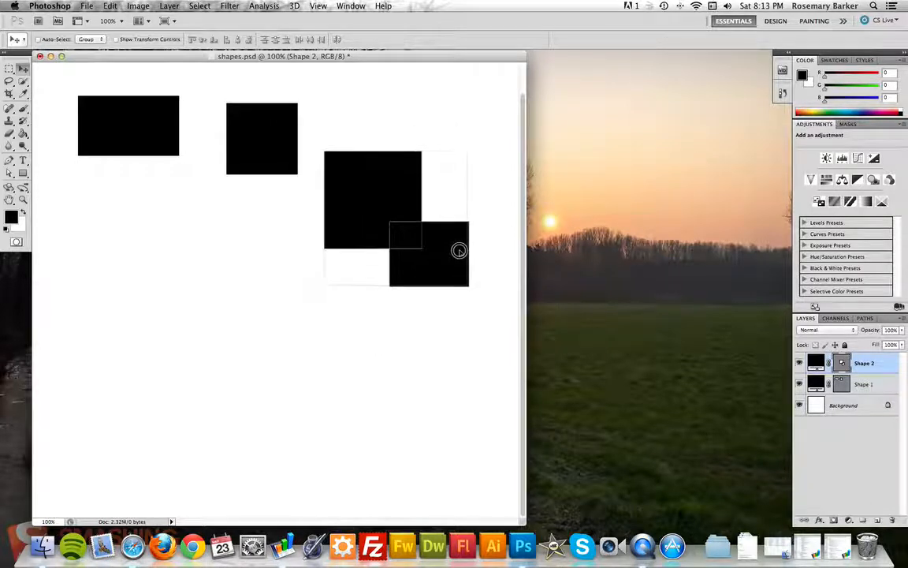
pyautogui.click(860, 384)
pyautogui.click(873, 364)
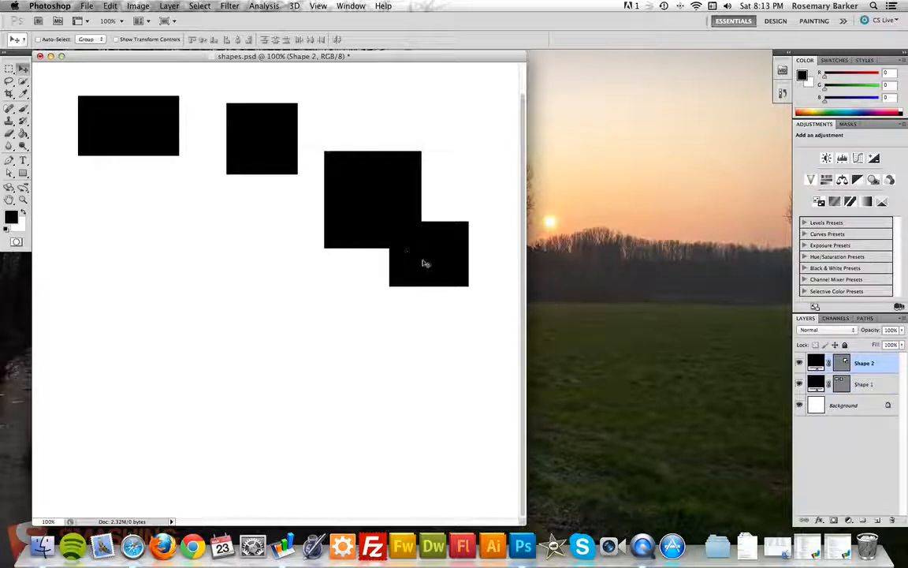
pyautogui.moveTo(424, 261); pyautogui.dragTo(437, 244)
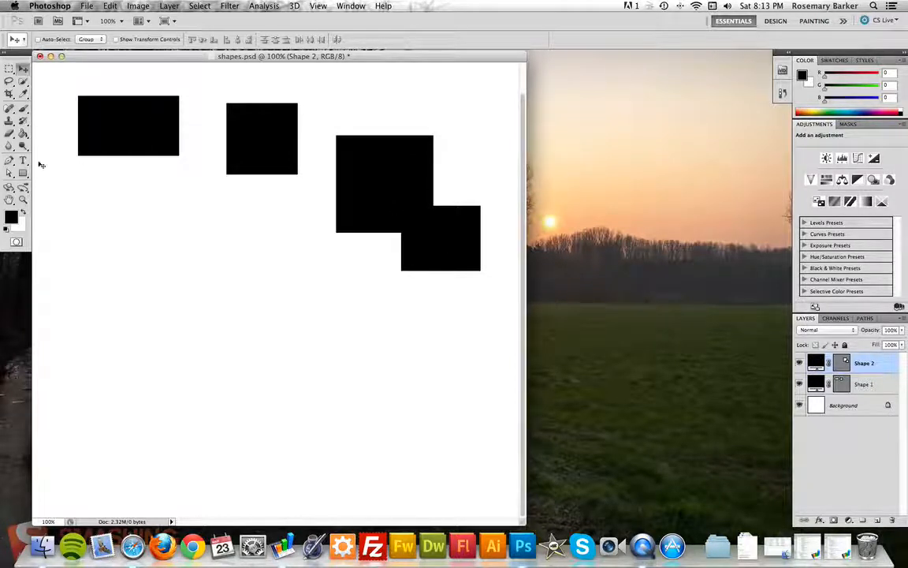
# Select the combined shape's individual paths, try pulling the added rectangle's lower-left corner point outward, and undo that distortion.
pyautogui.click(8, 174)
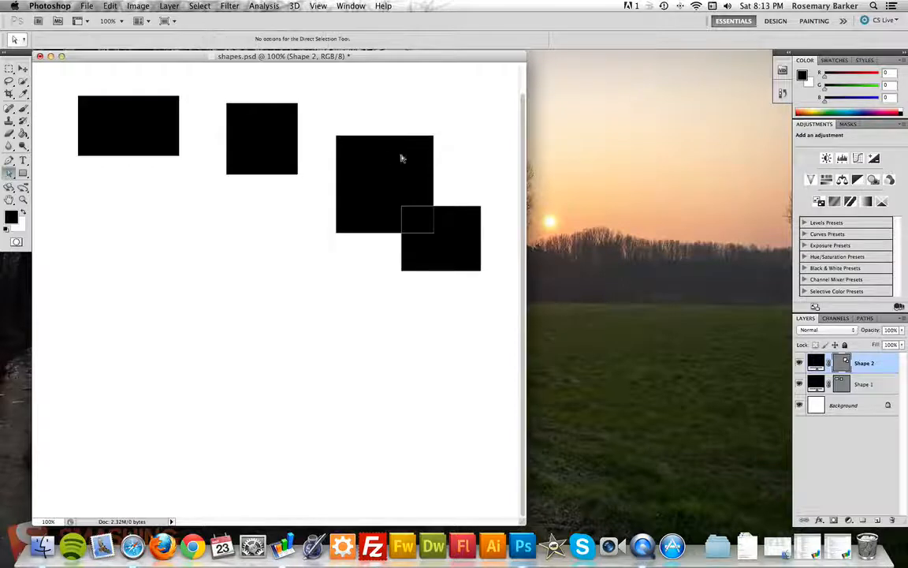
pyautogui.click(394, 213)
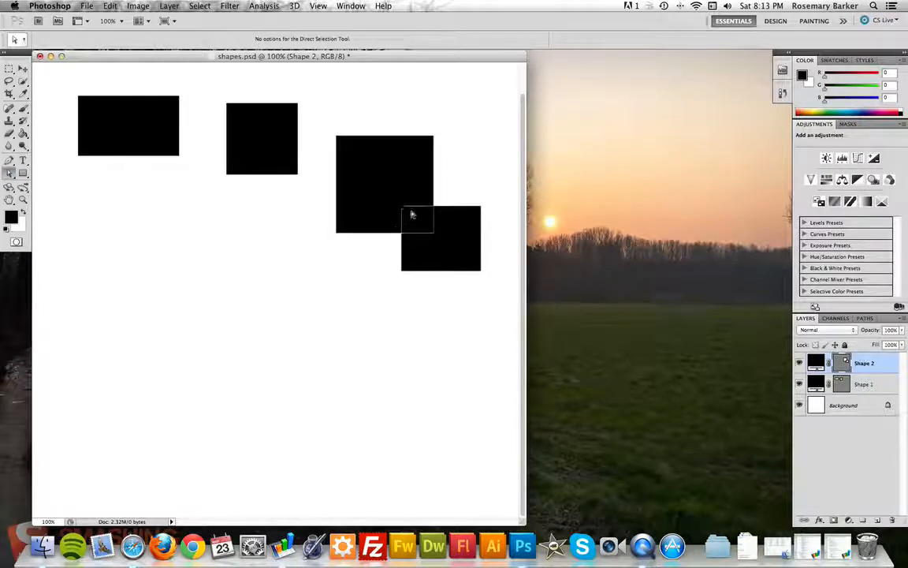
pyautogui.click(417, 211)
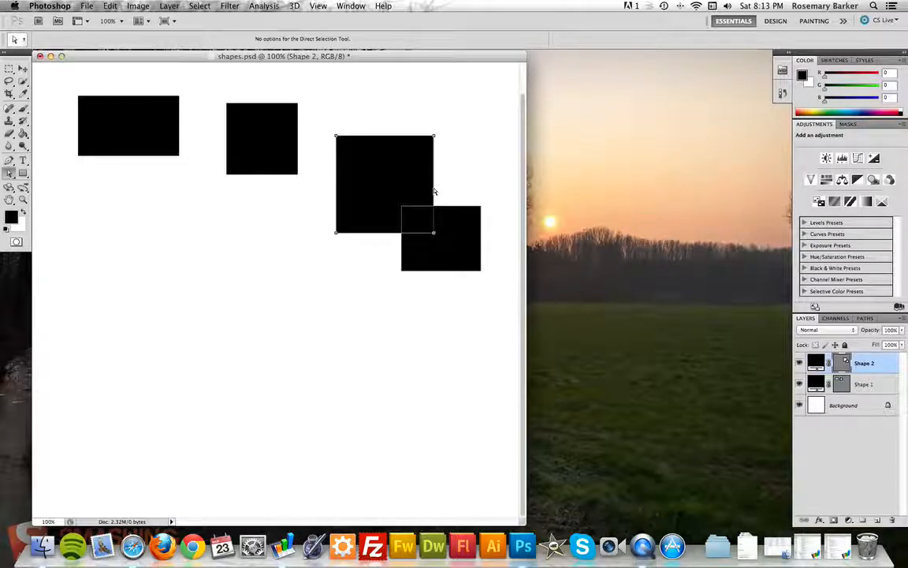
pyautogui.click(436, 207)
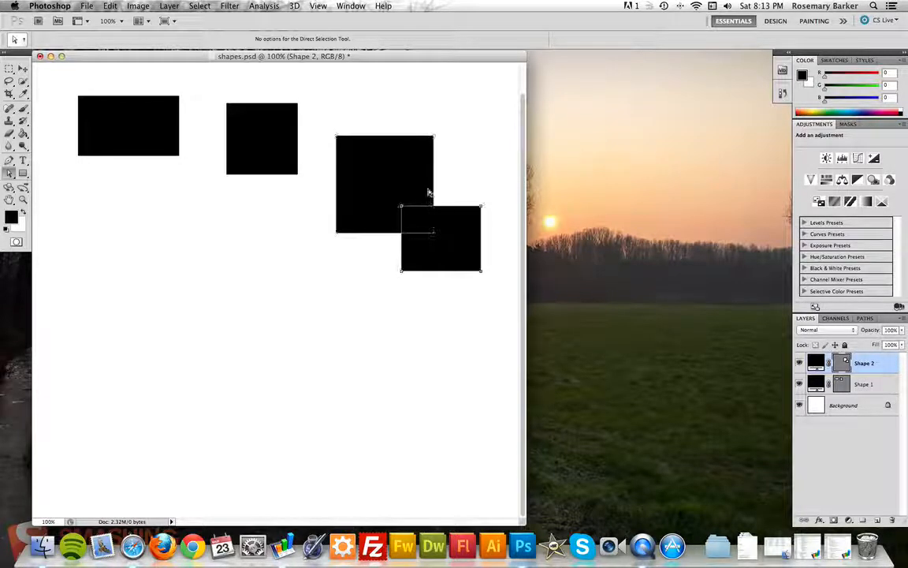
pyautogui.click(433, 190)
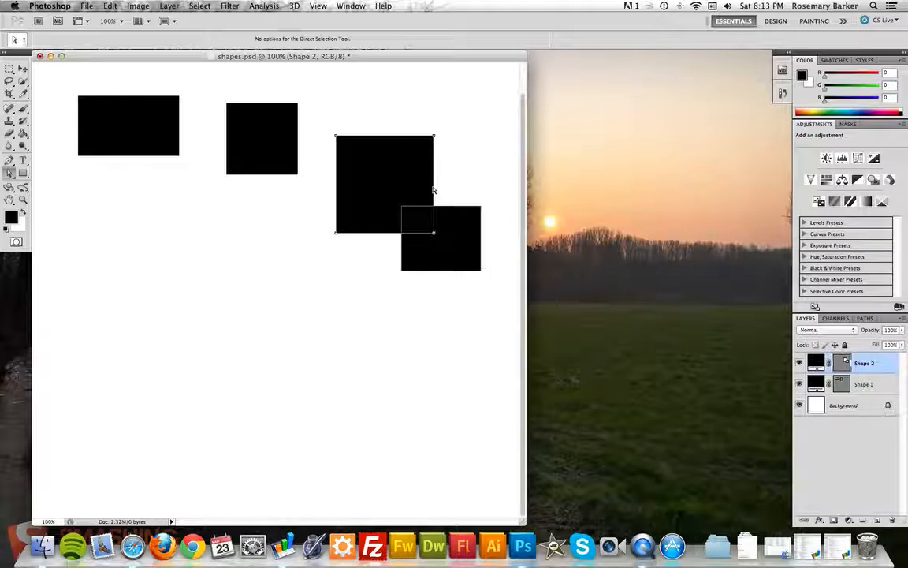
pyautogui.click(402, 269)
pyautogui.moveTo(402, 270); pyautogui.dragTo(359, 293)
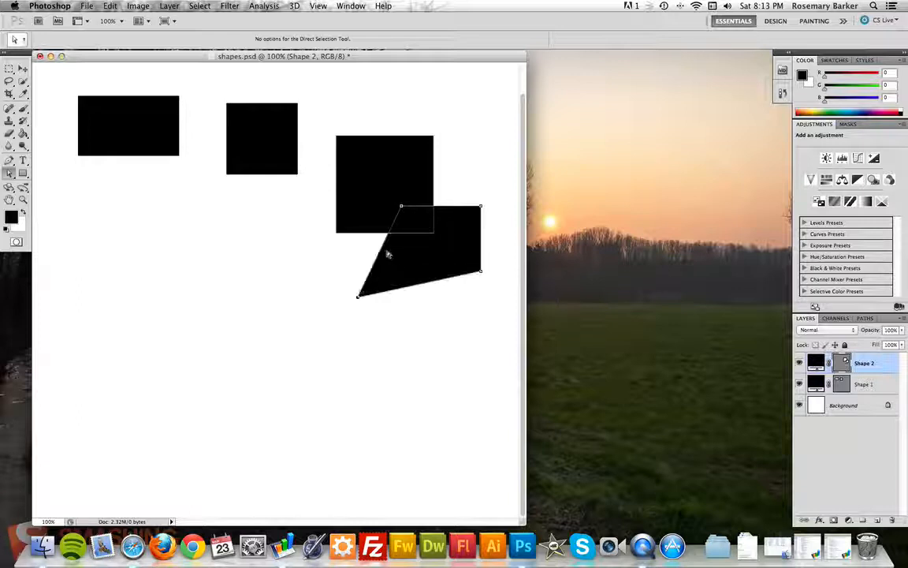
pyautogui.press('super+z')
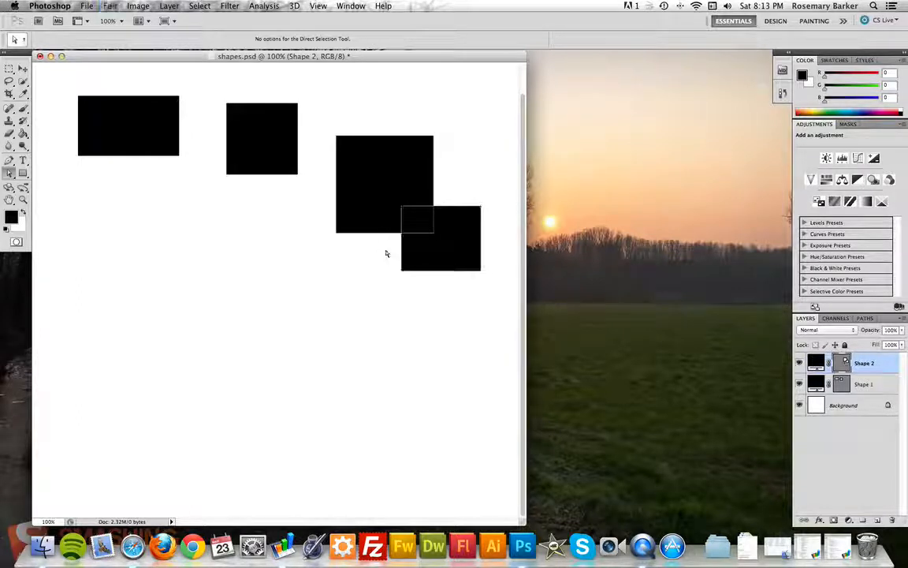
# Try to subtract a rectangle from the first rectangle's lower-right corner while the Shape 2 layer is active, and undo it.
pyautogui.click(23, 175)
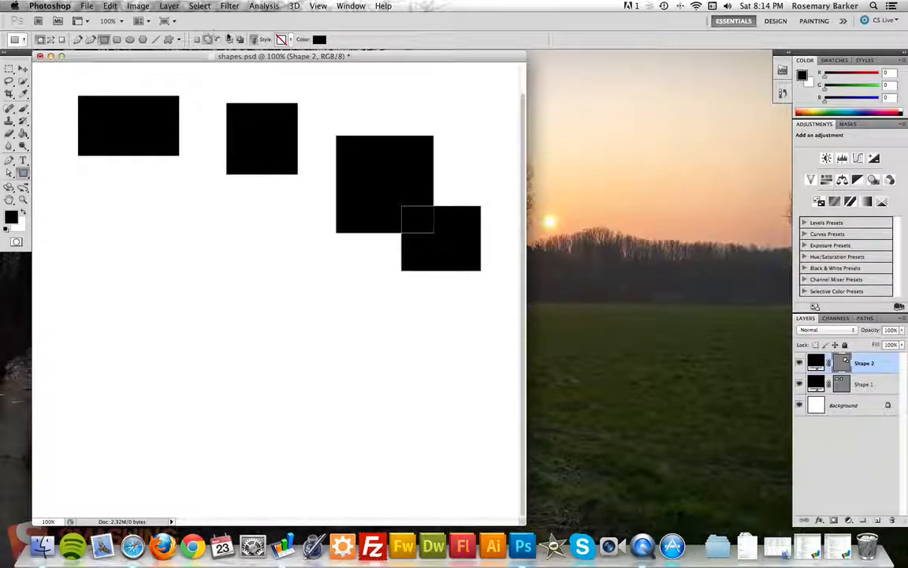
pyautogui.click(220, 43)
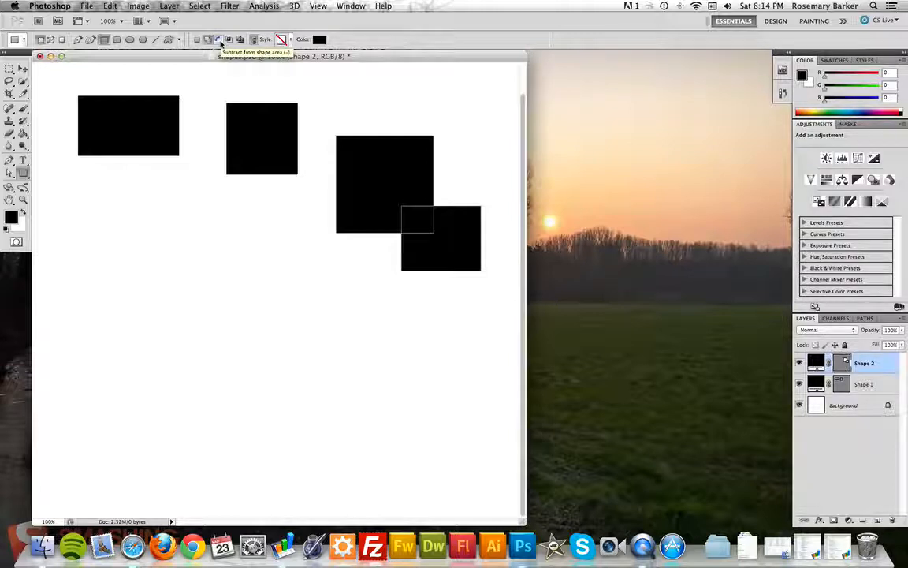
pyautogui.click(219, 41)
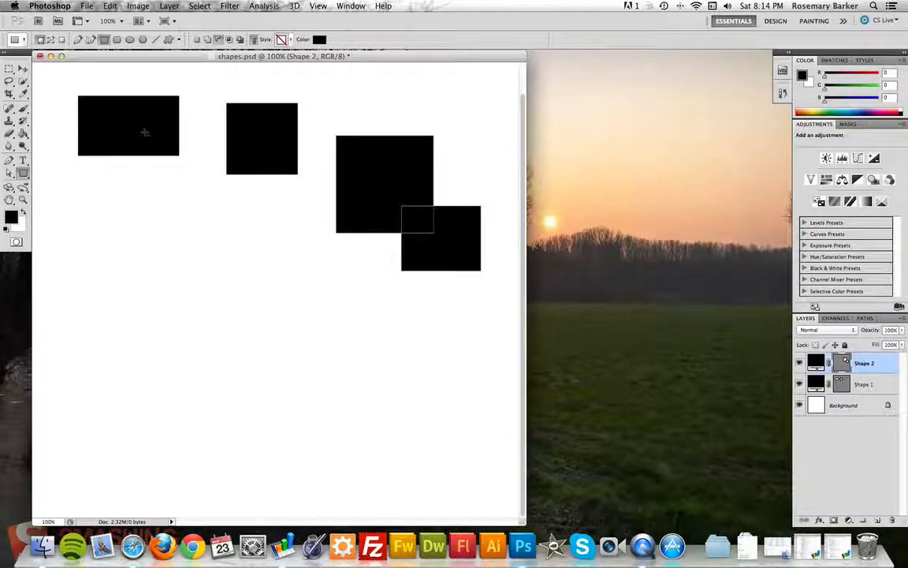
pyautogui.moveTo(144, 132); pyautogui.dragTo(209, 191)
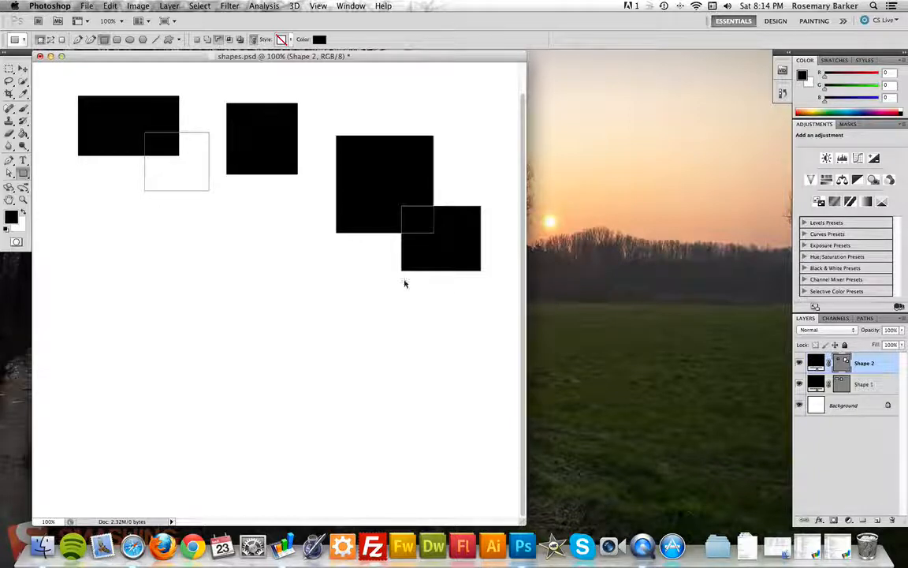
pyautogui.press('super+z')
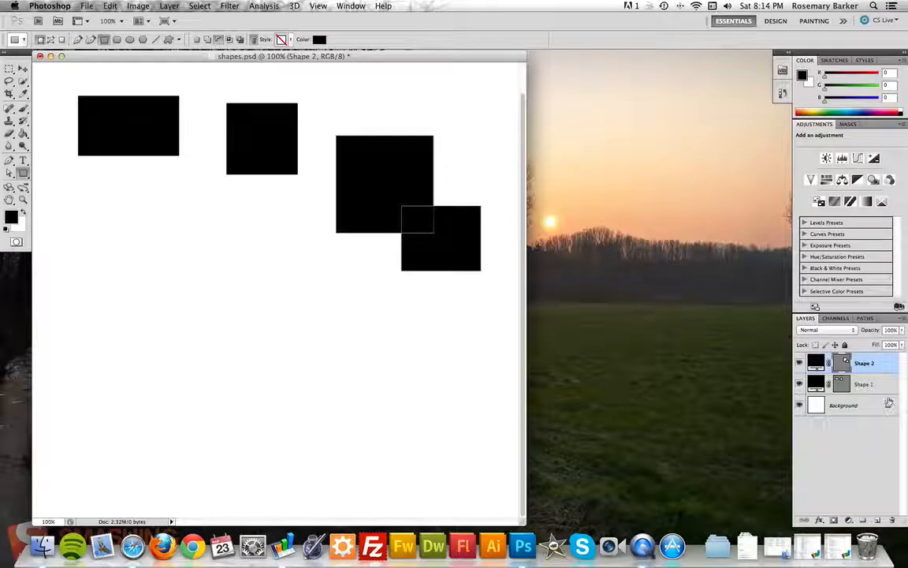
# Subtract a rectangular area from the first rectangle's lower-right corner on the Shape 1 layer.
pyautogui.press('super+bracketleft')
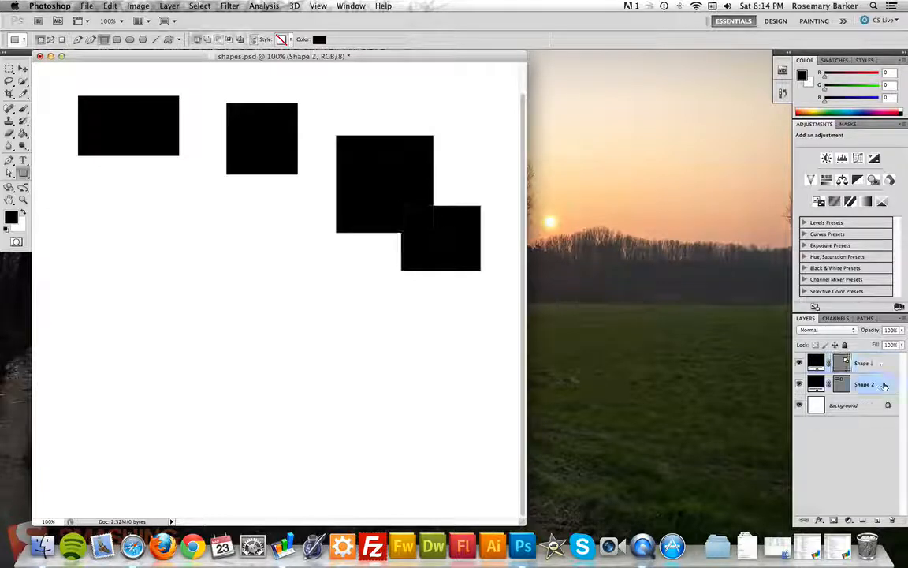
pyautogui.moveTo(885, 386); pyautogui.dragTo(885, 386)
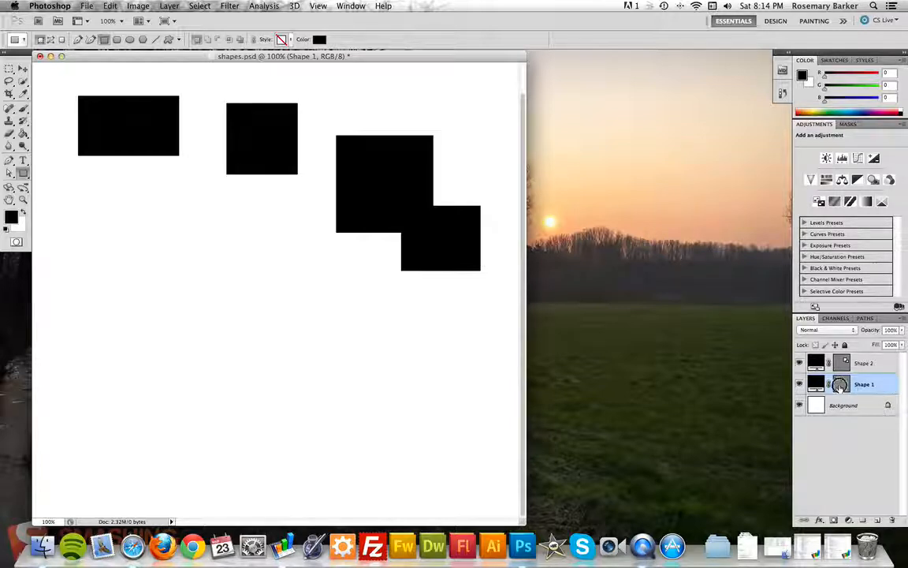
pyautogui.click(840, 383)
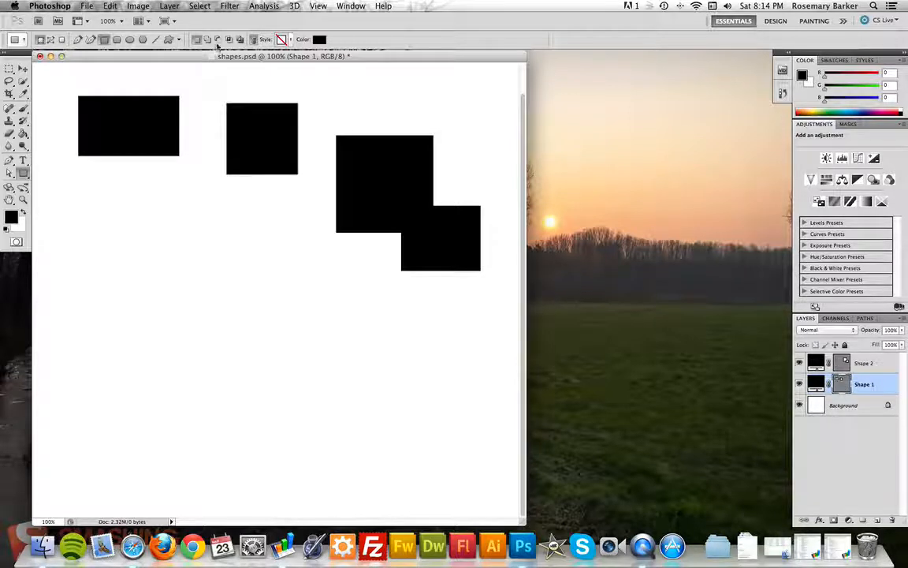
pyautogui.click(218, 39)
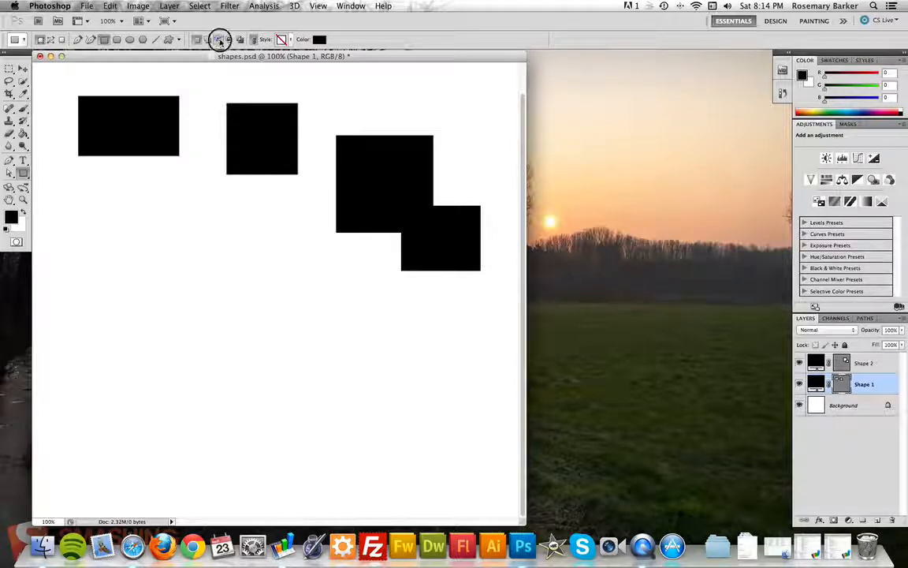
pyautogui.press('a')
pyautogui.click(145, 140)
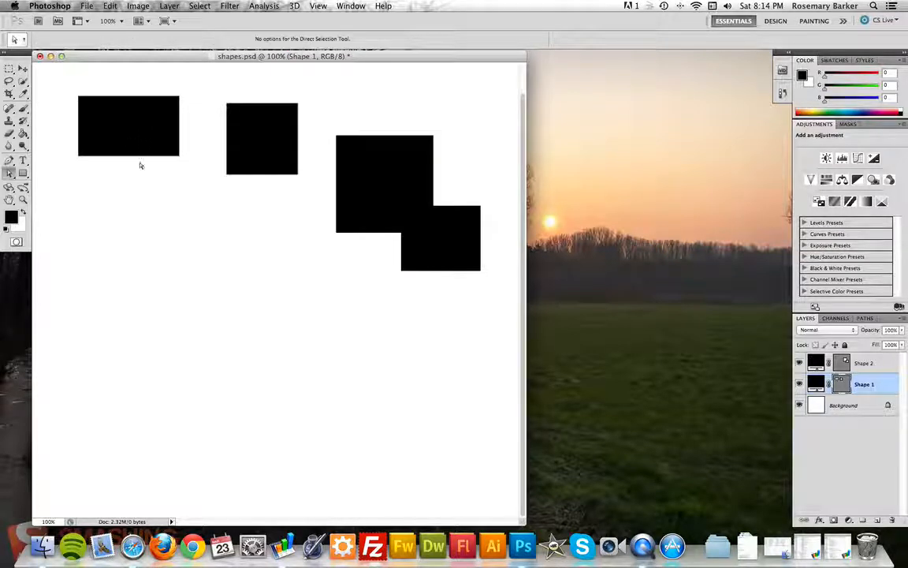
pyautogui.click(138, 155)
pyautogui.click(23, 172)
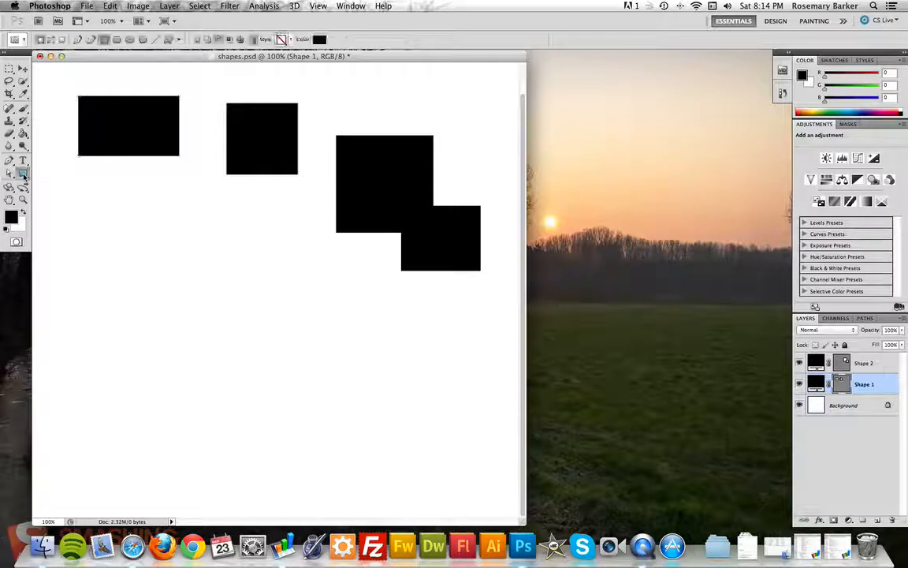
pyautogui.click(218, 39)
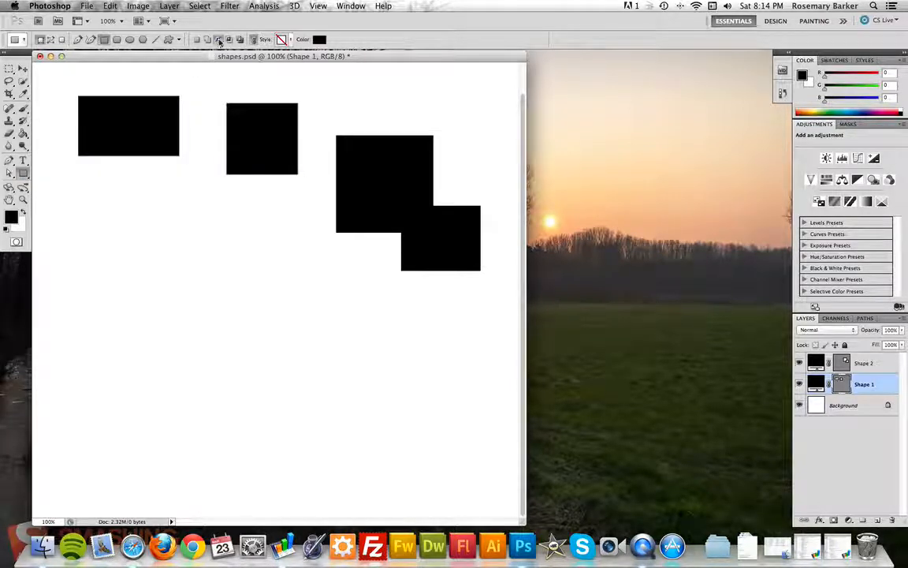
pyautogui.moveTo(130, 127); pyautogui.dragTo(203, 179)
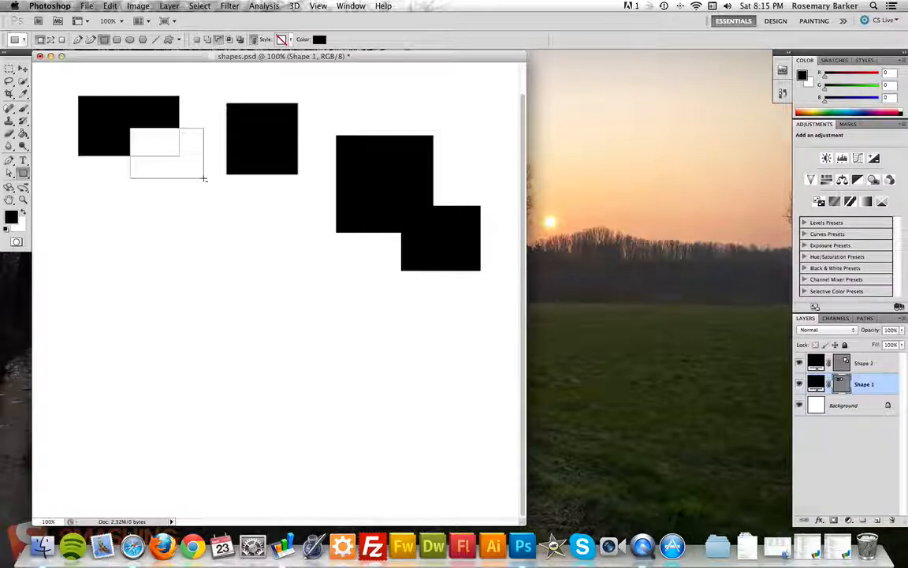
# Try to intersect the small square with a new square started from its centre, using Intersect shape areas.
pyautogui.click(229, 40)
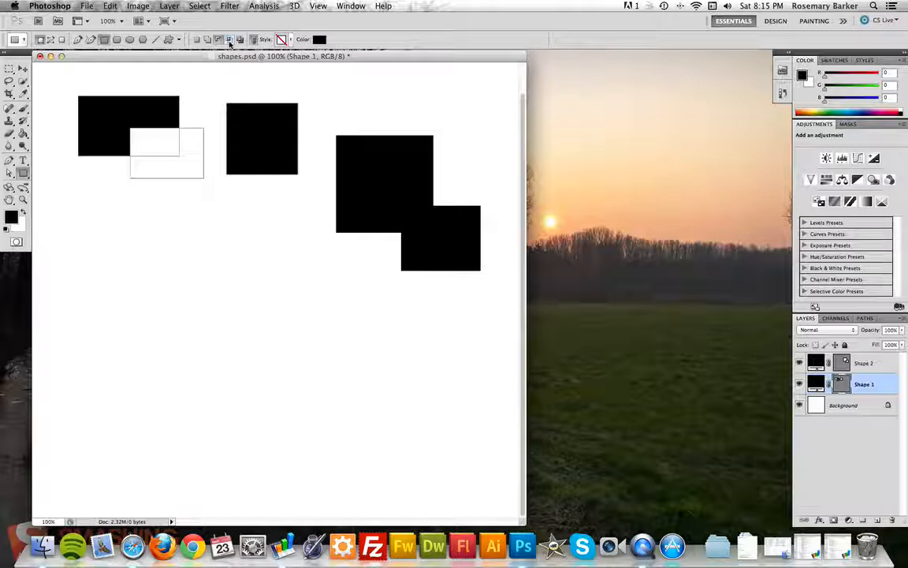
pyautogui.click(230, 40)
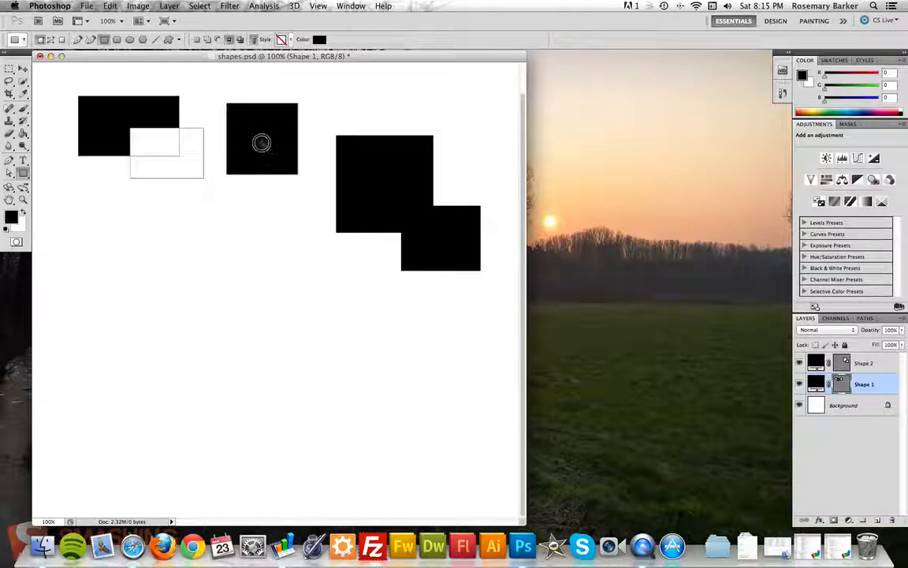
pyautogui.moveTo(261, 142); pyautogui.dragTo(329, 210)
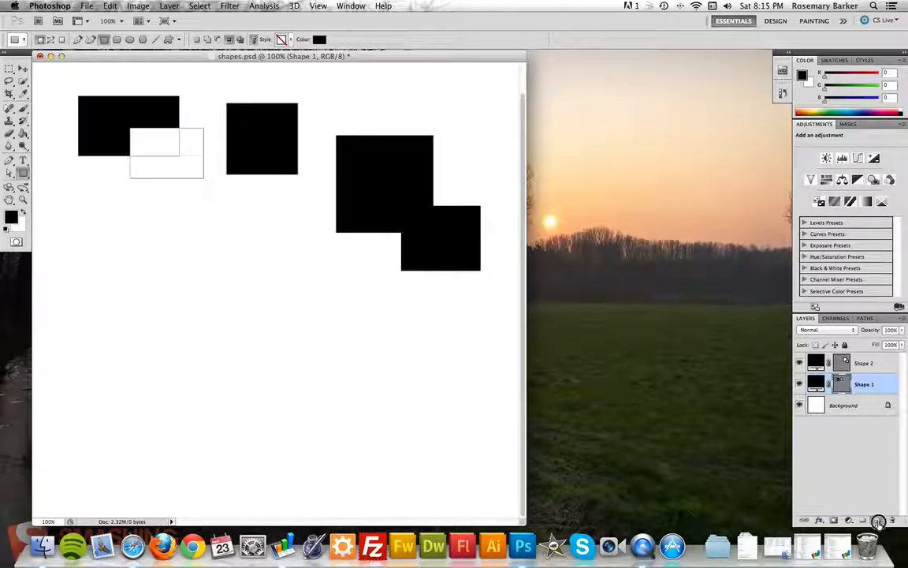
# Draw a large rectangle below the notched one on a new layer and overlap it with another, excluding their overlapping area.
pyautogui.press('super+shift+alt+n')
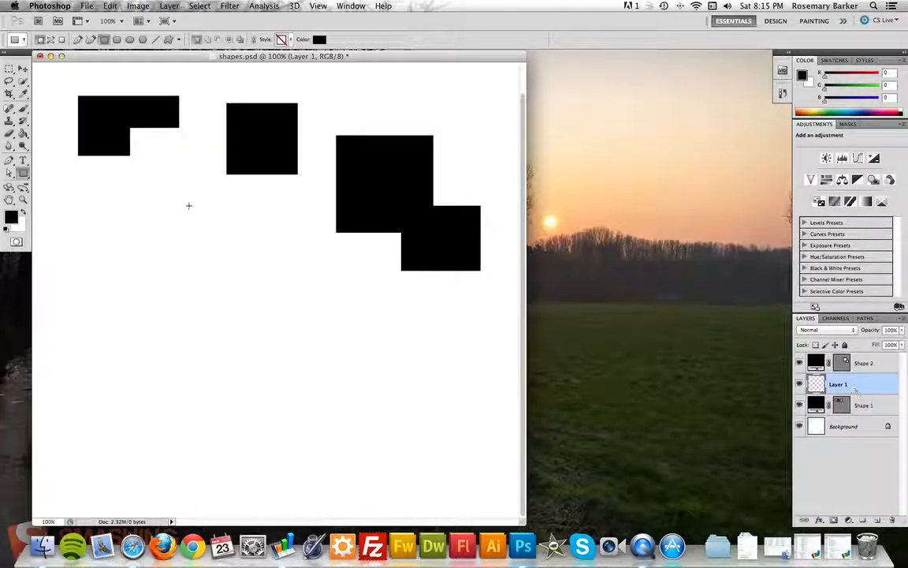
pyautogui.moveTo(88, 192); pyautogui.dragTo(200, 287)
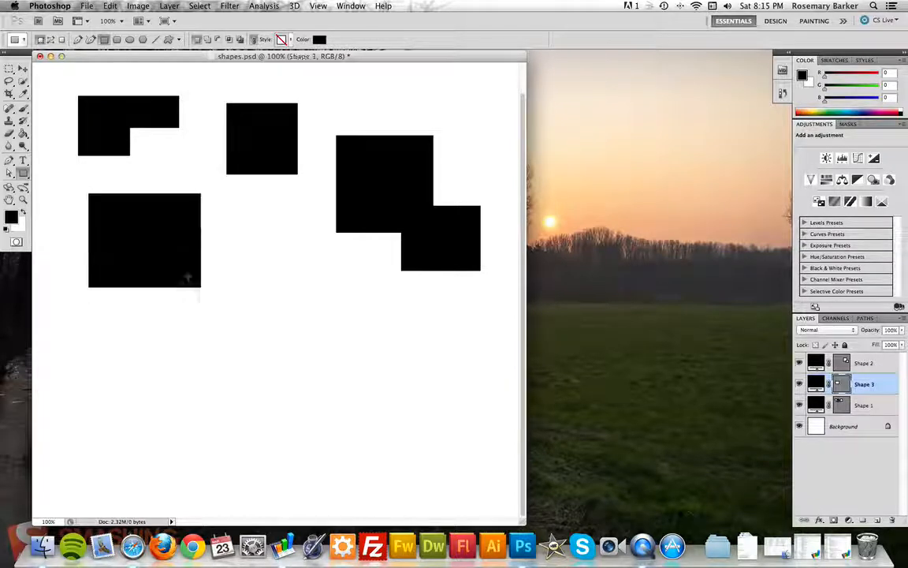
pyautogui.click(241, 40)
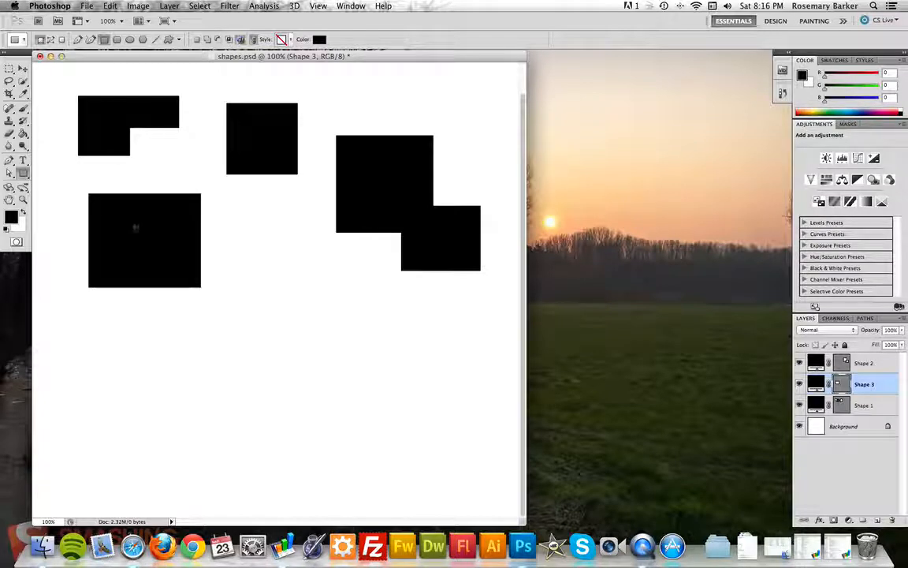
pyautogui.moveTo(144, 246); pyautogui.dragTo(262, 335)
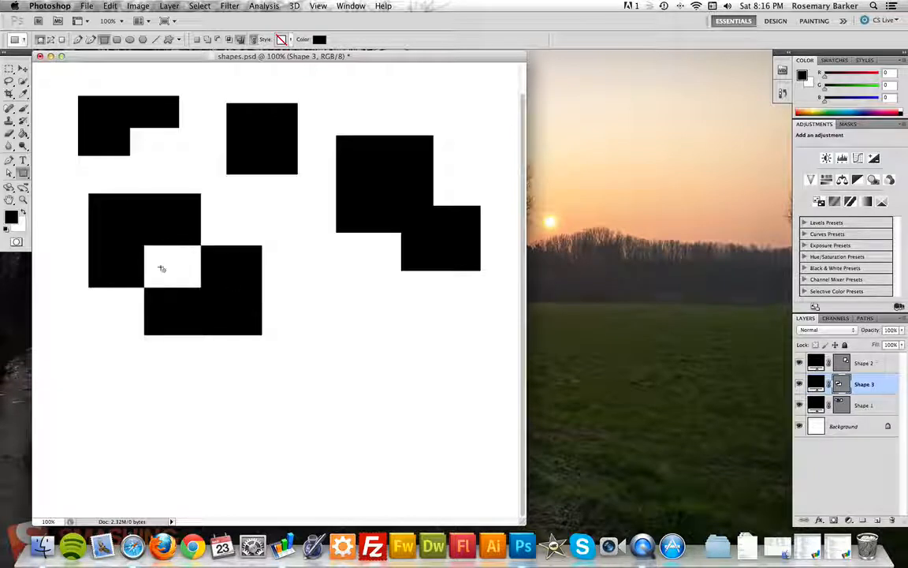